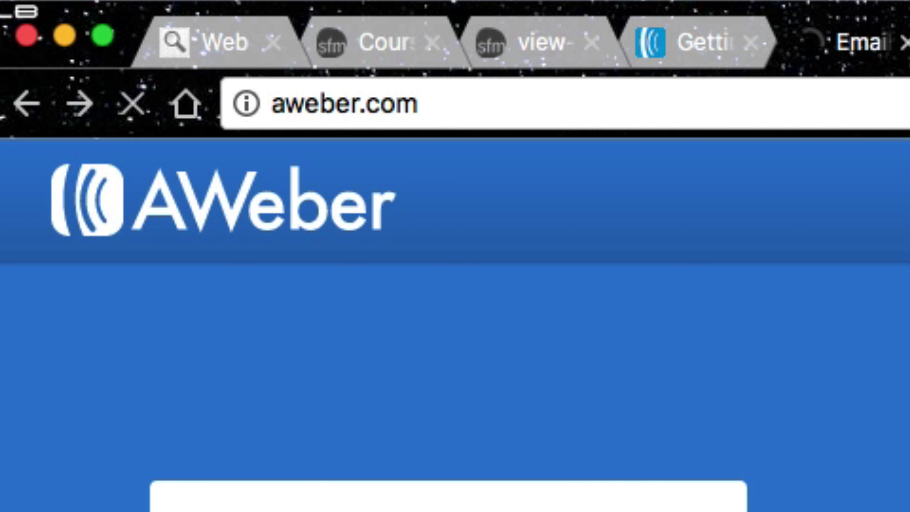
- Log in to AWeber with the account username and password
{"action": "type", "text": "Stefany7"}
{"action": "key", "text": "Tab"}
{"action": "type", "text": "••••••"}
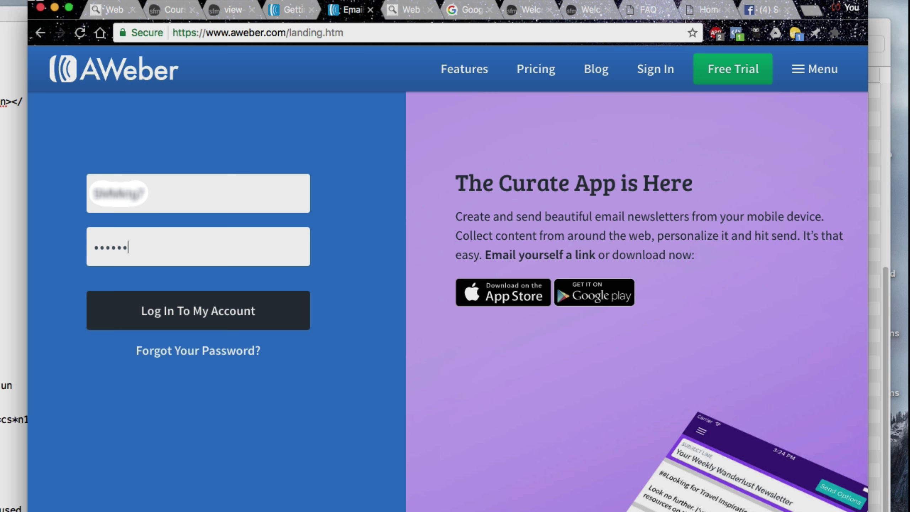
{"action": "type", "text": "•••••"}
{"action": "key", "text": "Return"}
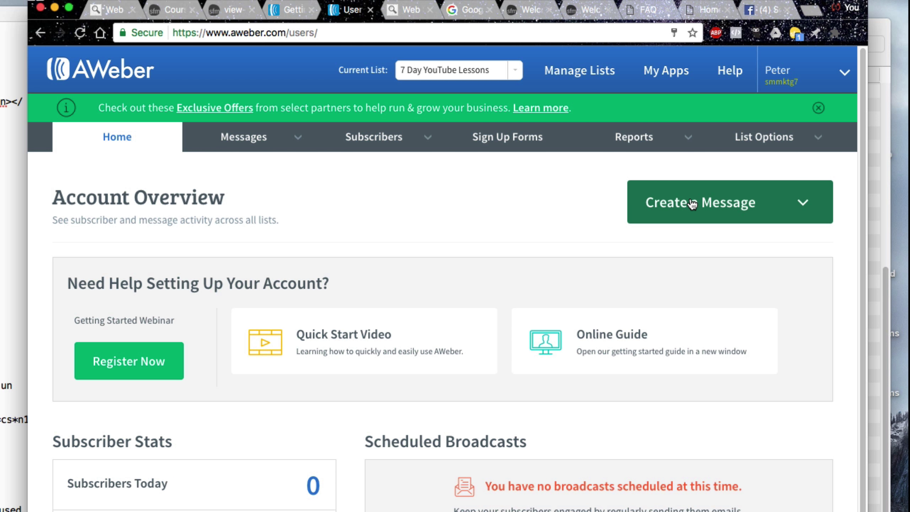
- Create a new message with the Drag & Drop Email Builder
{"action": "left_click", "coordinate": [692, 203]}
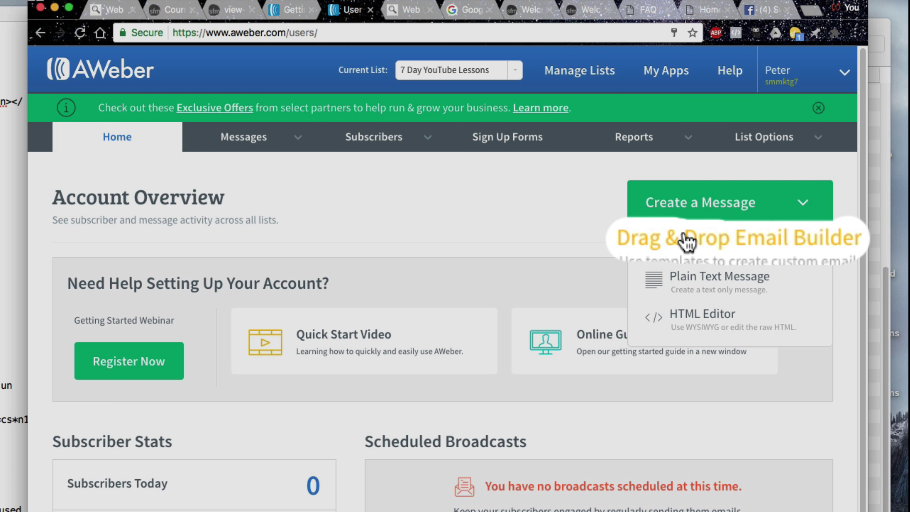
{"action": "left_click", "coordinate": [687, 242]}
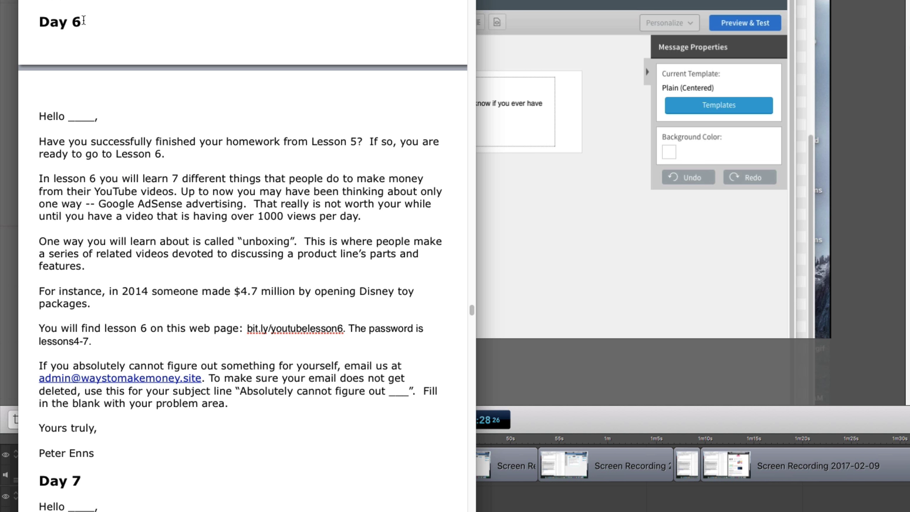
- In Pages, select the Day 6 lesson text from 'Have you successfully…' down to the signature
{"action": "left_click_drag", "start_coordinate": [83, 19], "coordinate": [36, 16]}
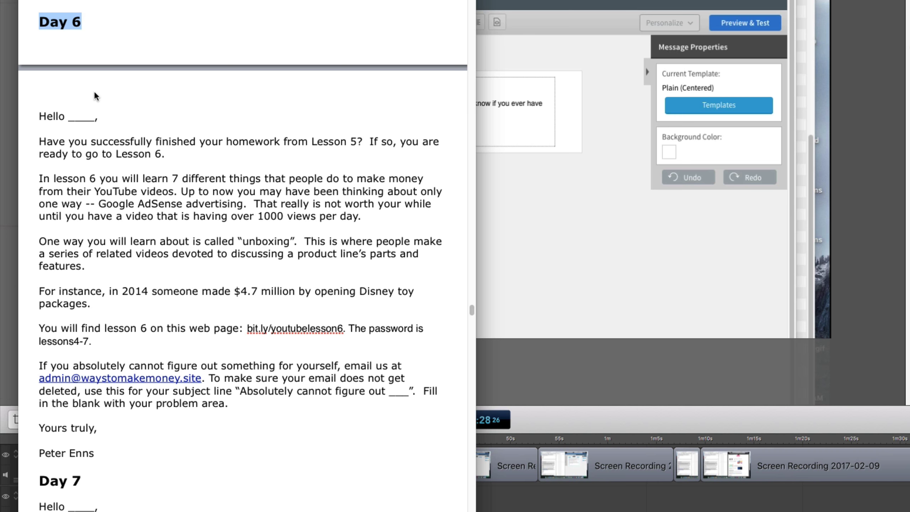
{"action": "left_click", "coordinate": [94, 453]}
{"action": "left_click_drag", "start_coordinate": [93, 453], "coordinate": [19, 143]}
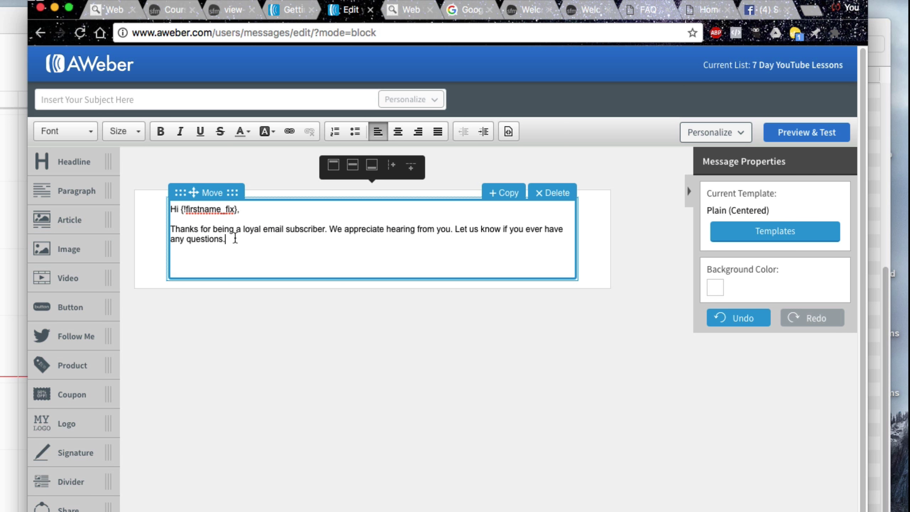
- Paste the Day 6 lesson over the template's thank-you paragraph and add an image block above the greeting
{"action": "left_click_drag", "start_coordinate": [235, 239], "coordinate": [171, 232]}
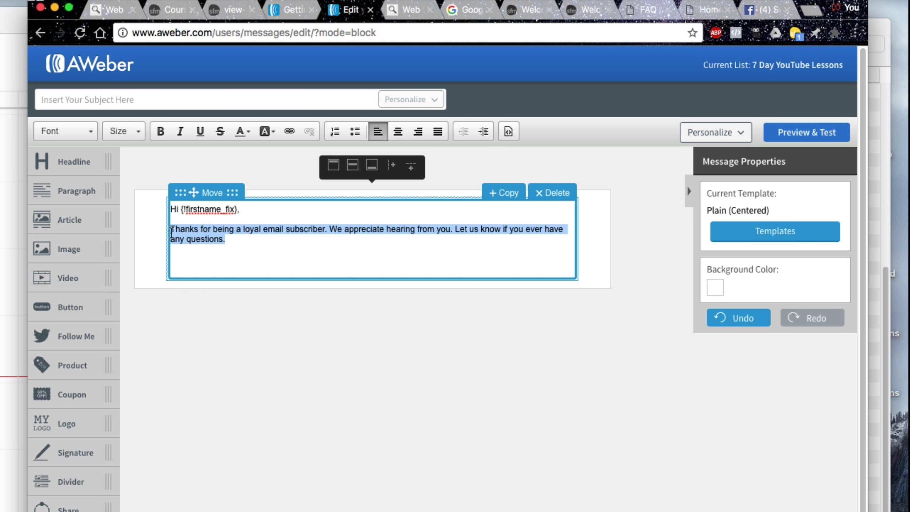
{"action": "key", "text": "super+v"}
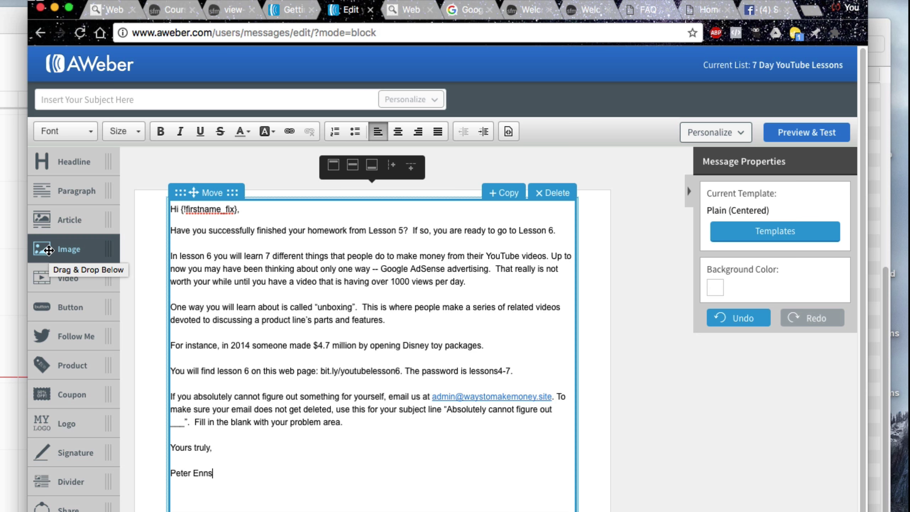
{"action": "left_click_drag", "start_coordinate": [49, 250], "coordinate": [345, 230]}
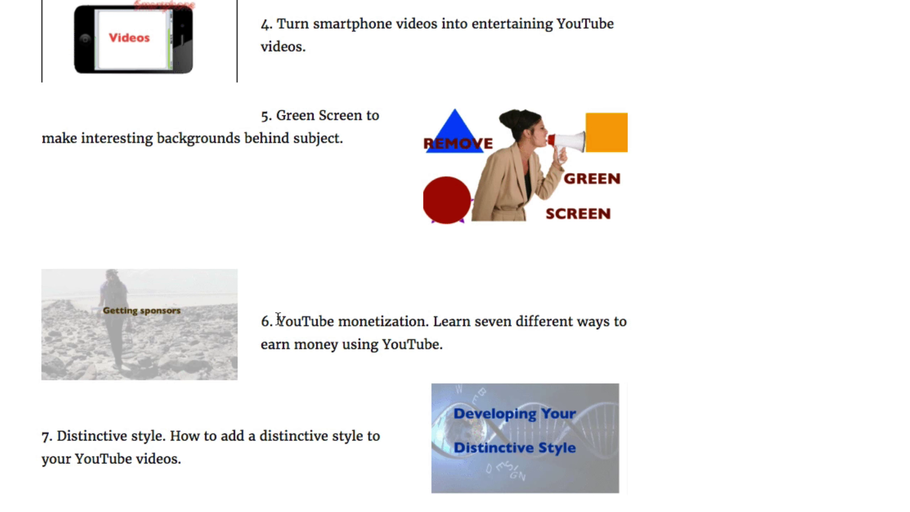
- Select 'YouTube monetization' in item 6 of the course description page
{"action": "left_click_drag", "start_coordinate": [279, 317], "coordinate": [423, 314]}
{"action": "key", "text": "super+c"}
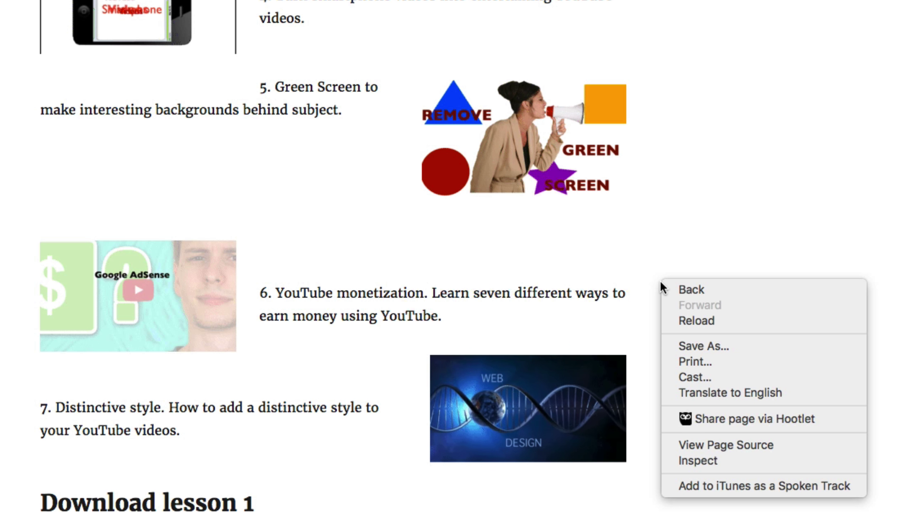
- In the page source, find 'YouTube monetization' and select the 7-ways-to-make-money GIF URL on line 201
{"action": "left_click", "coordinate": [724, 438]}
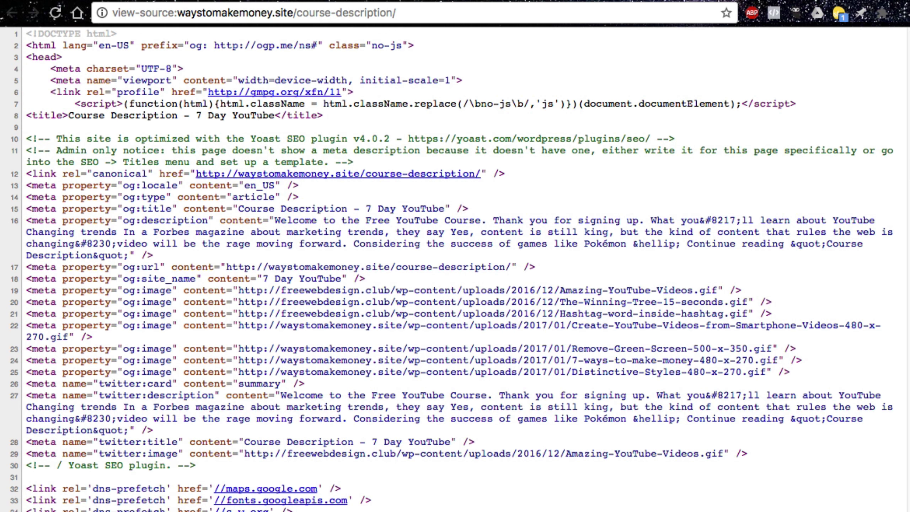
{"action": "scroll", "coordinate": [455, 269], "scroll_direction": "down", "scroll_amount": 20}
{"action": "key", "text": "super+f"}
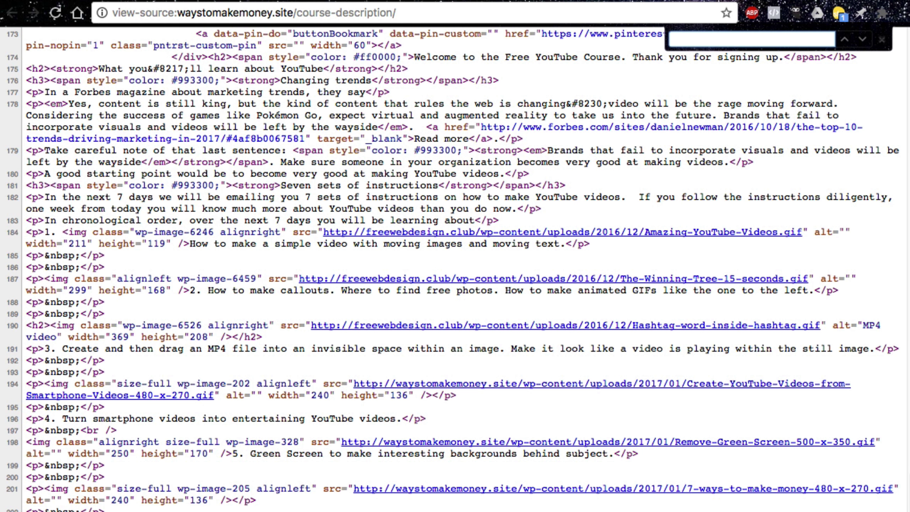
{"action": "key", "text": "super+v"}
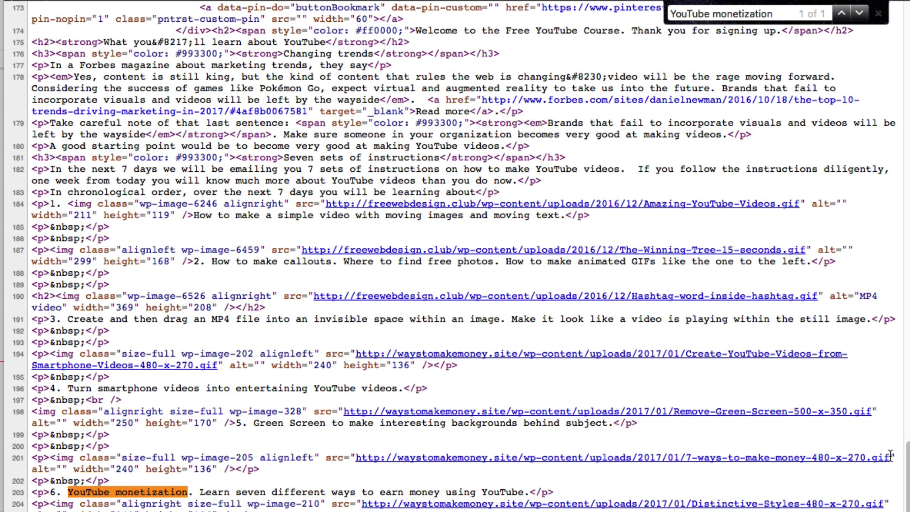
{"action": "left_click_drag", "start_coordinate": [890, 454], "coordinate": [356, 459]}
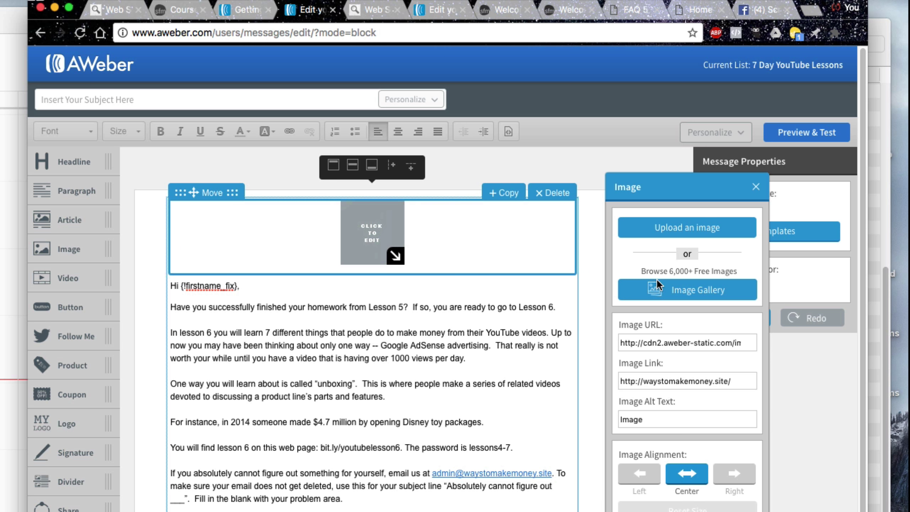
- Set the image URL to 7-ways-to-make-money-480-x-270.gif and enlarge the header image
{"action": "left_click", "coordinate": [707, 343]}
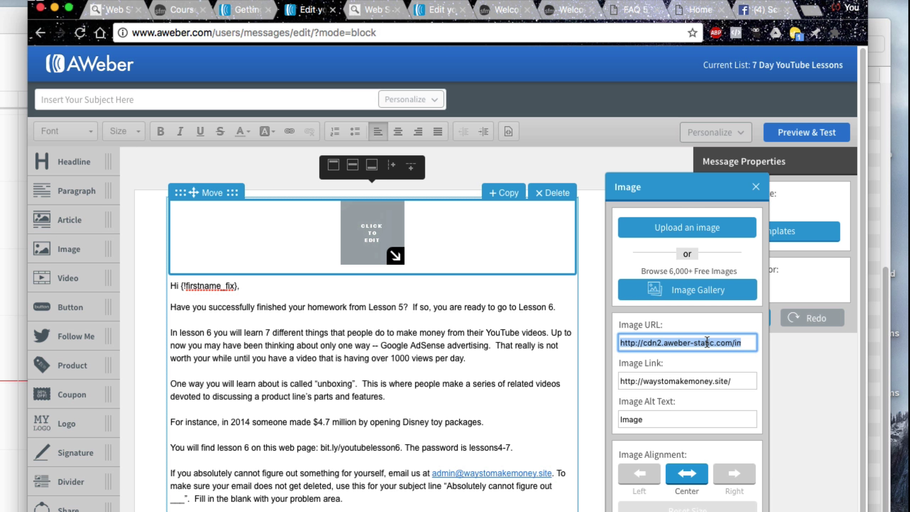
{"action": "key", "text": "super+v"}
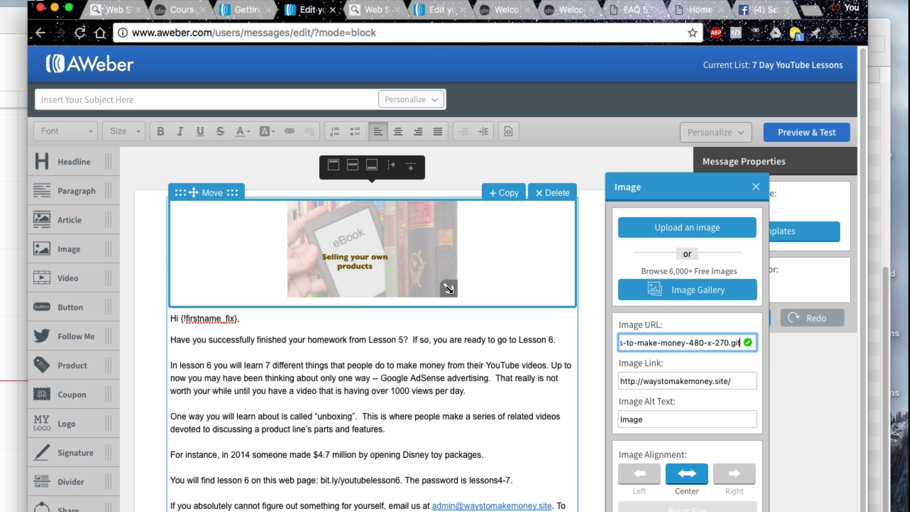
{"action": "left_click_drag", "start_coordinate": [448, 288], "coordinate": [610, 411]}
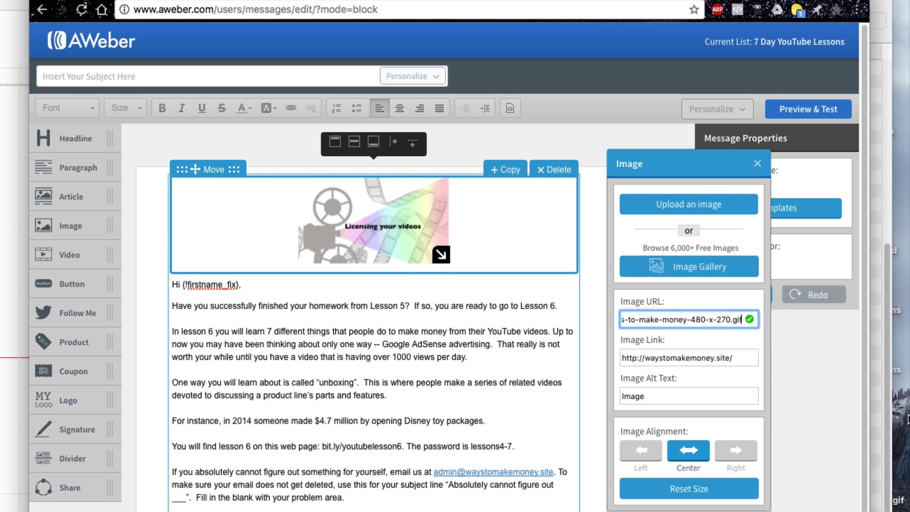
{"action": "left_click_drag", "start_coordinate": [441, 254], "coordinate": [588, 355]}
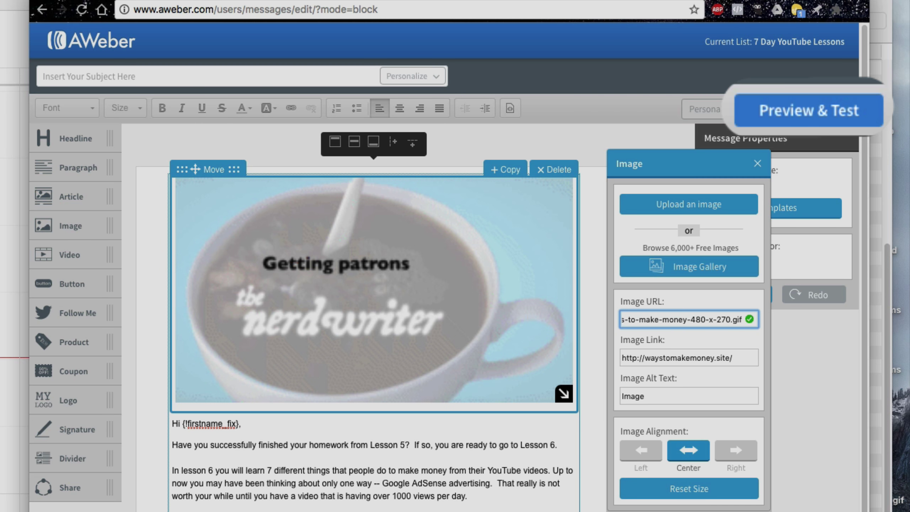
- In Preview & Test, fill in the personalization name and the subject 'Lesson 6 of 7 DayYouTube'
{"action": "left_click", "coordinate": [805, 109]}
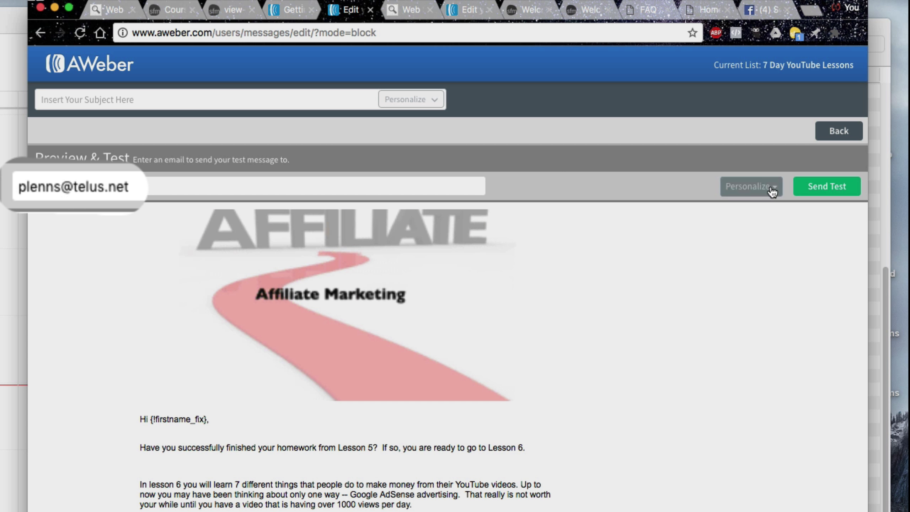
{"action": "left_click", "coordinate": [782, 196]}
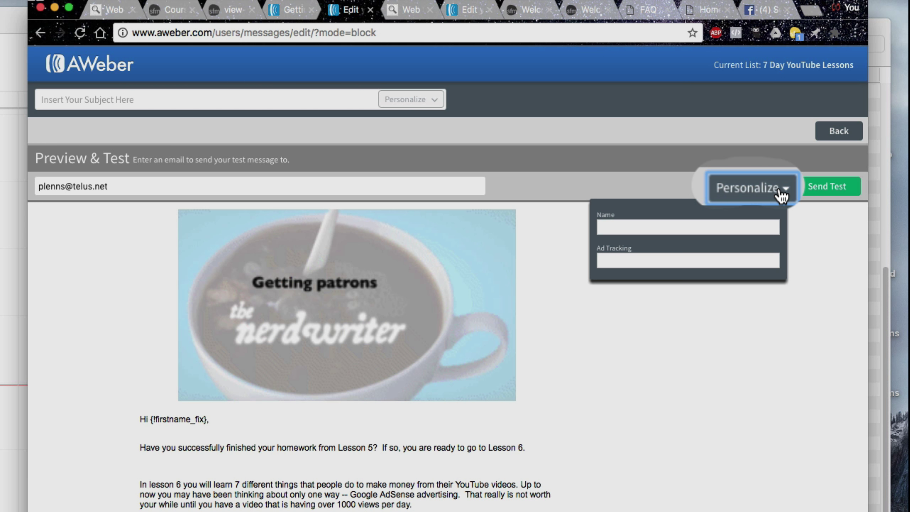
{"action": "left_click", "coordinate": [617, 226]}
{"action": "type", "text": "Pe"}
{"action": "type", "text": "Lesso"}
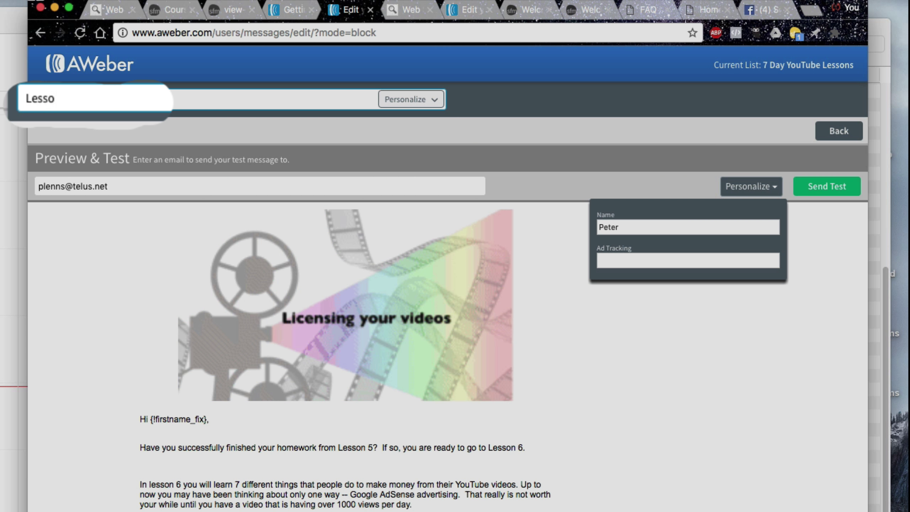
{"action": "type", "text": "n 6  of 7 DayYouTube"}
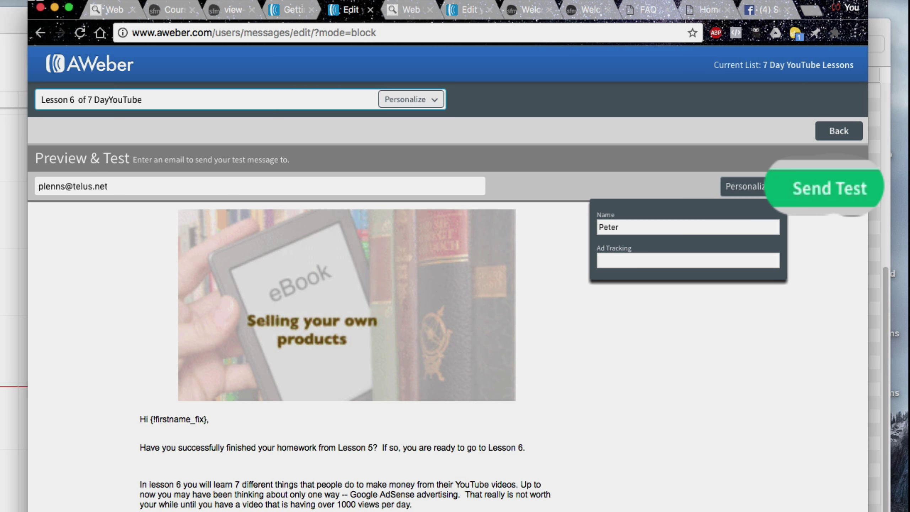